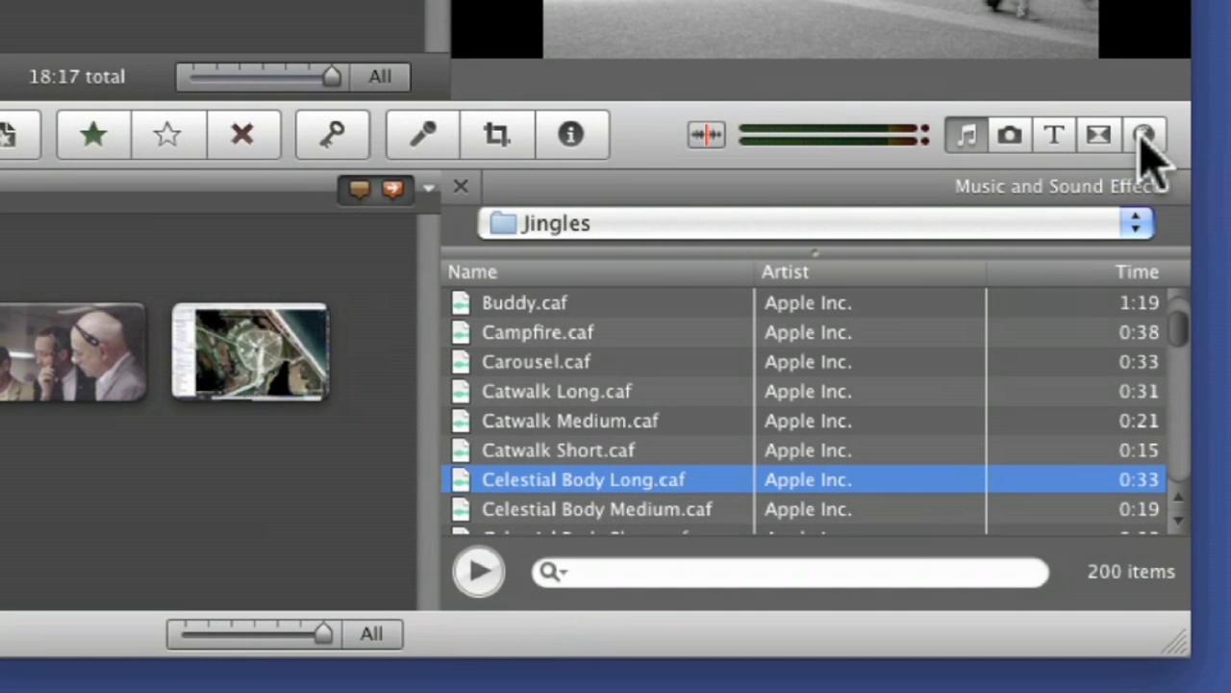
# Step: Switch the browser from Music and Sound Effects to Maps and Backgrounds
pyautogui.click(1144, 136)
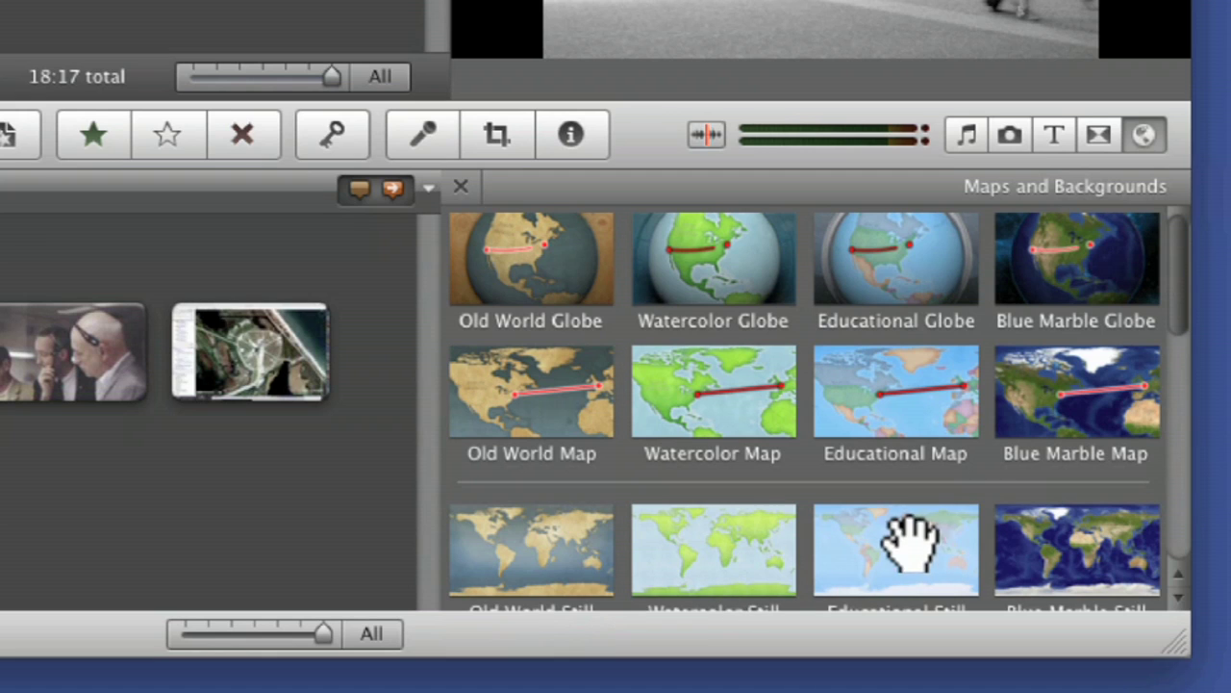
# Step: Add the Educational Still world map to the end of the Space project and select it
pyautogui.click(1176, 595)
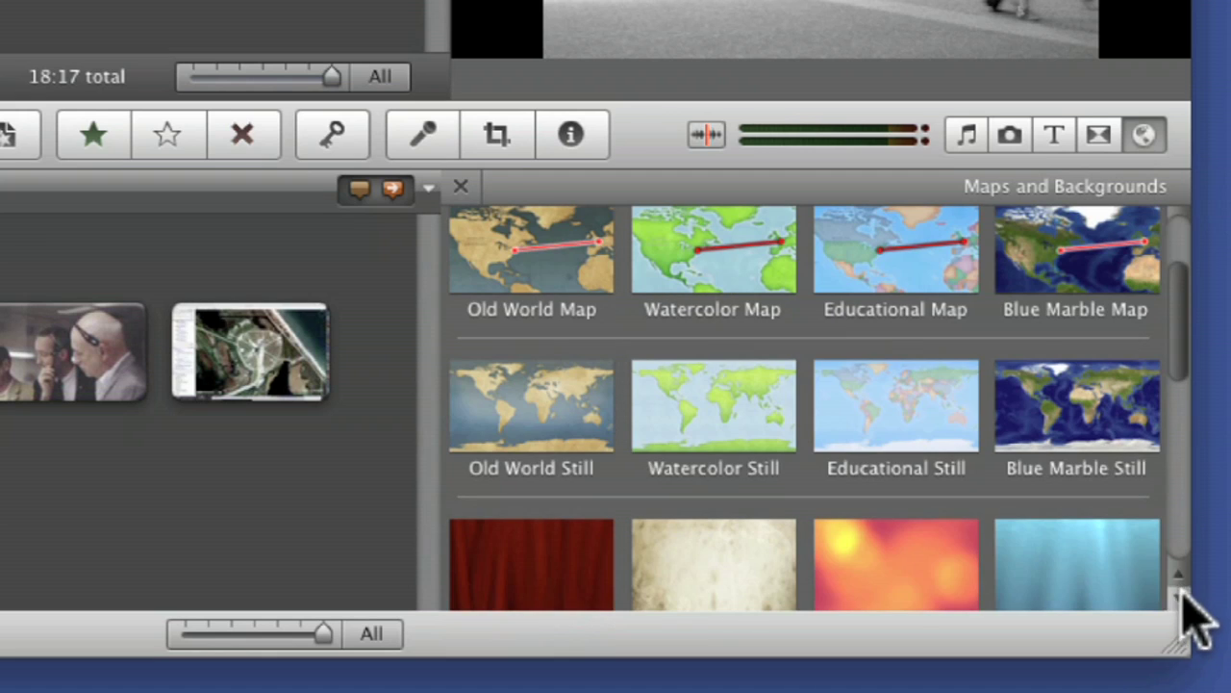
pyautogui.moveTo(935, 417); pyautogui.dragTo(354, 358)
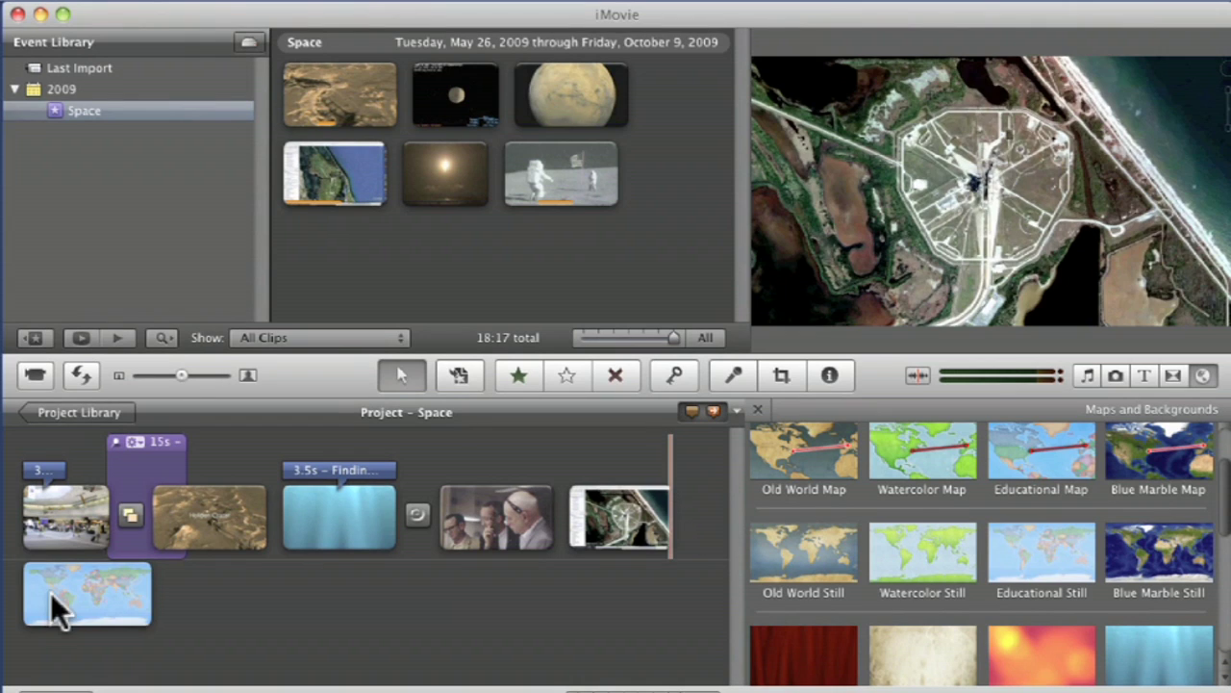
pyautogui.click(42, 594)
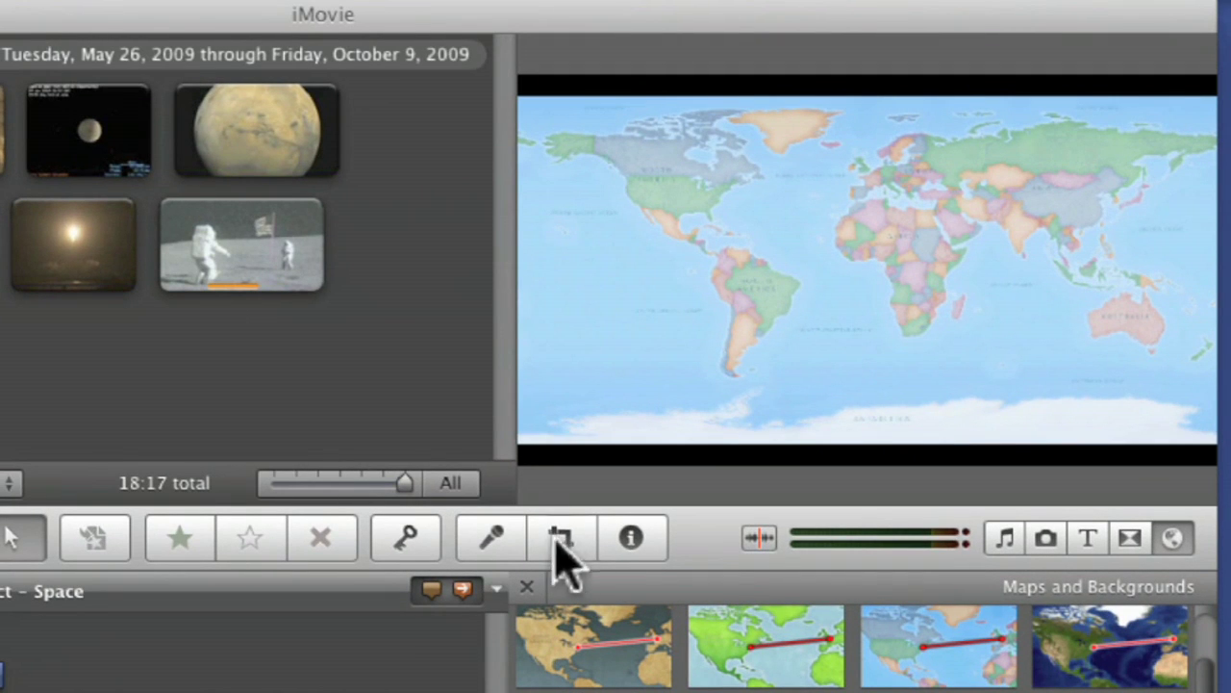
# Step: Apply a Ken Burns move from the full world map to a close end frame over Africa
pyautogui.click(561, 539)
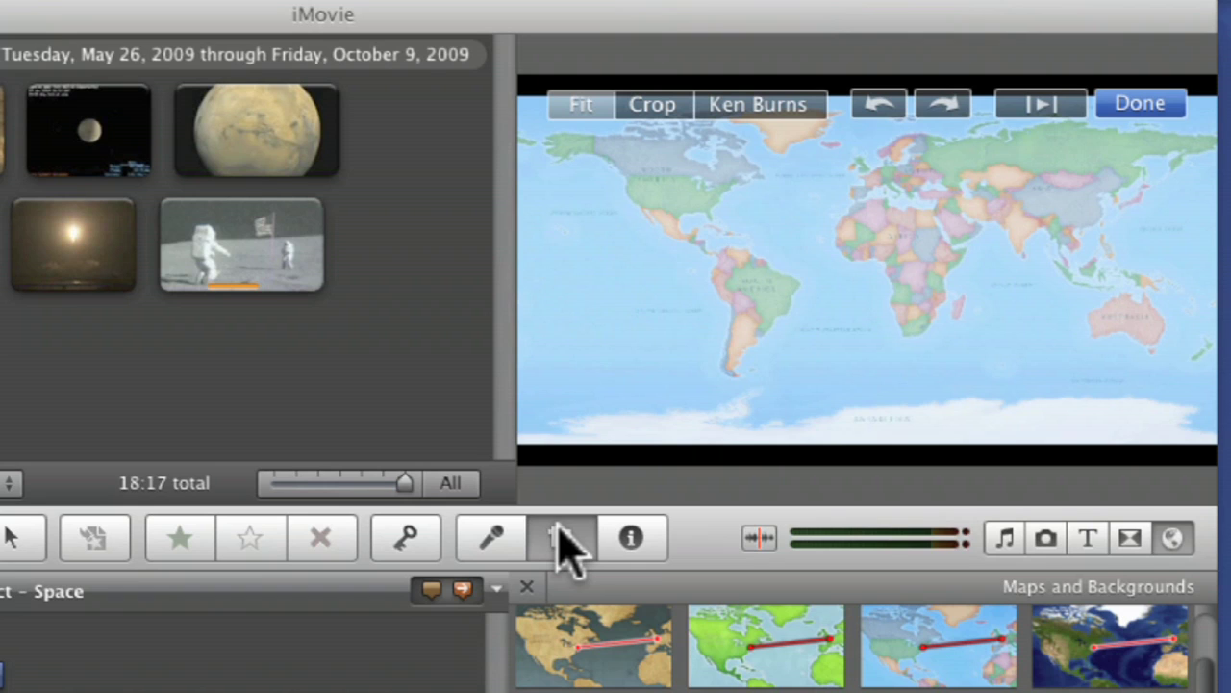
pyautogui.click(767, 104)
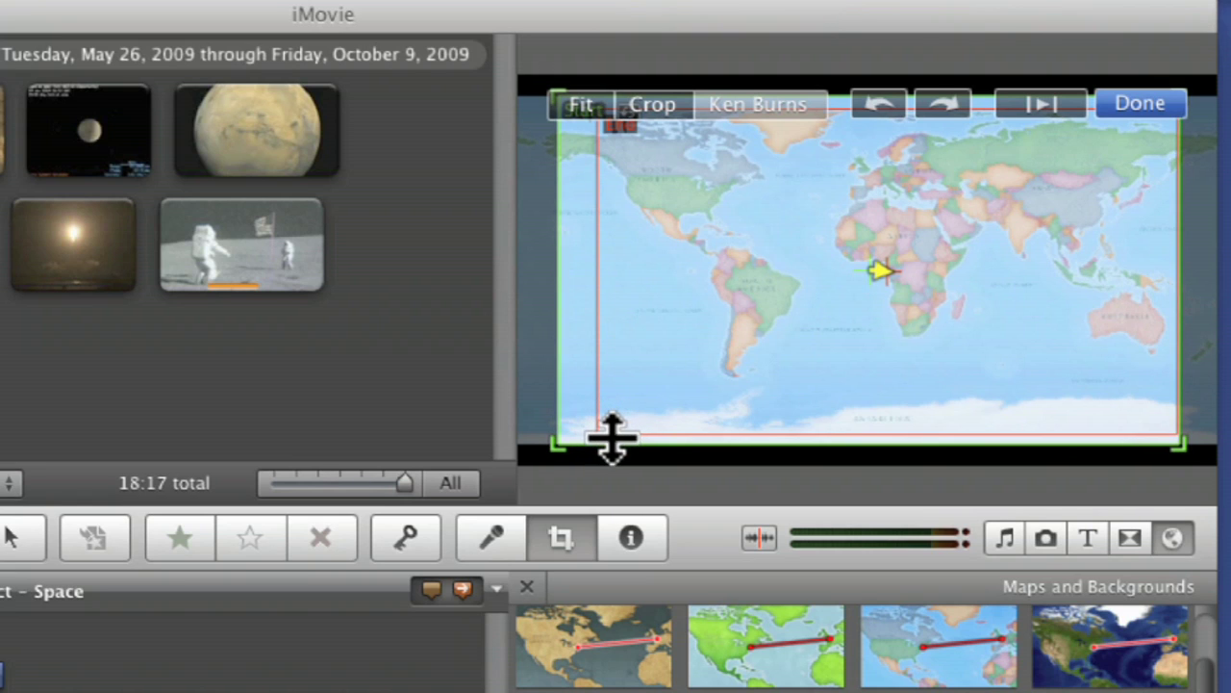
pyautogui.click(614, 434)
pyautogui.moveTo(600, 438); pyautogui.dragTo(799, 317)
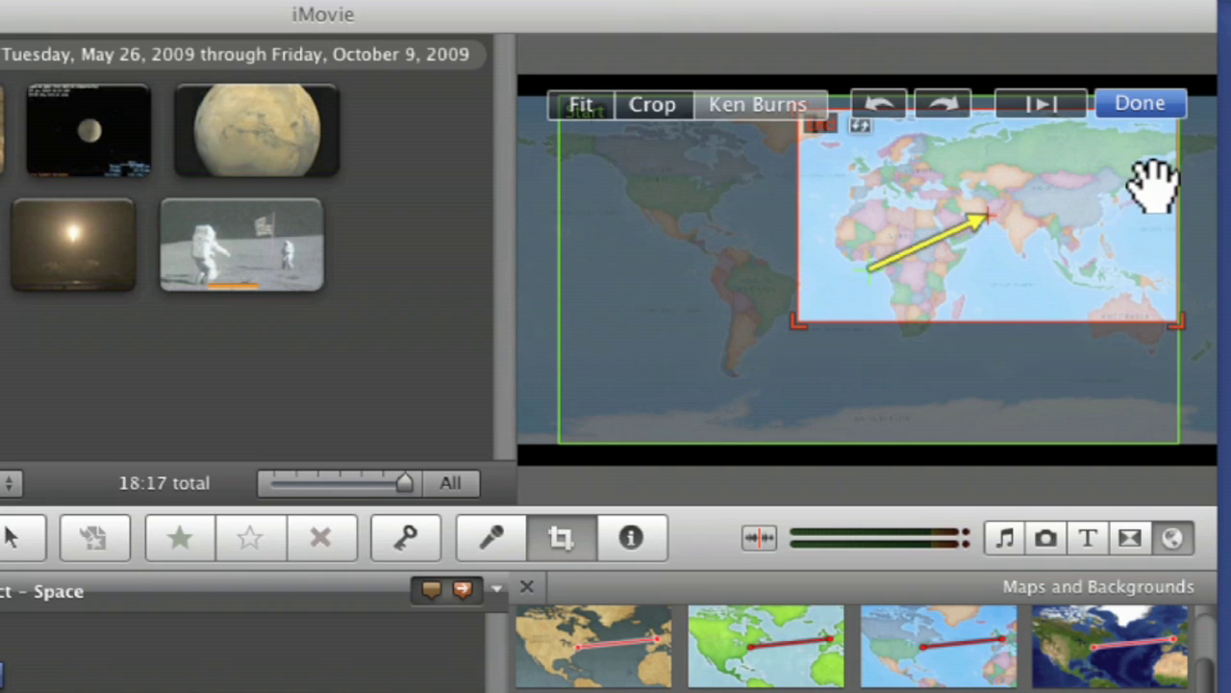
pyautogui.moveTo(1099, 221); pyautogui.dragTo(1059, 253)
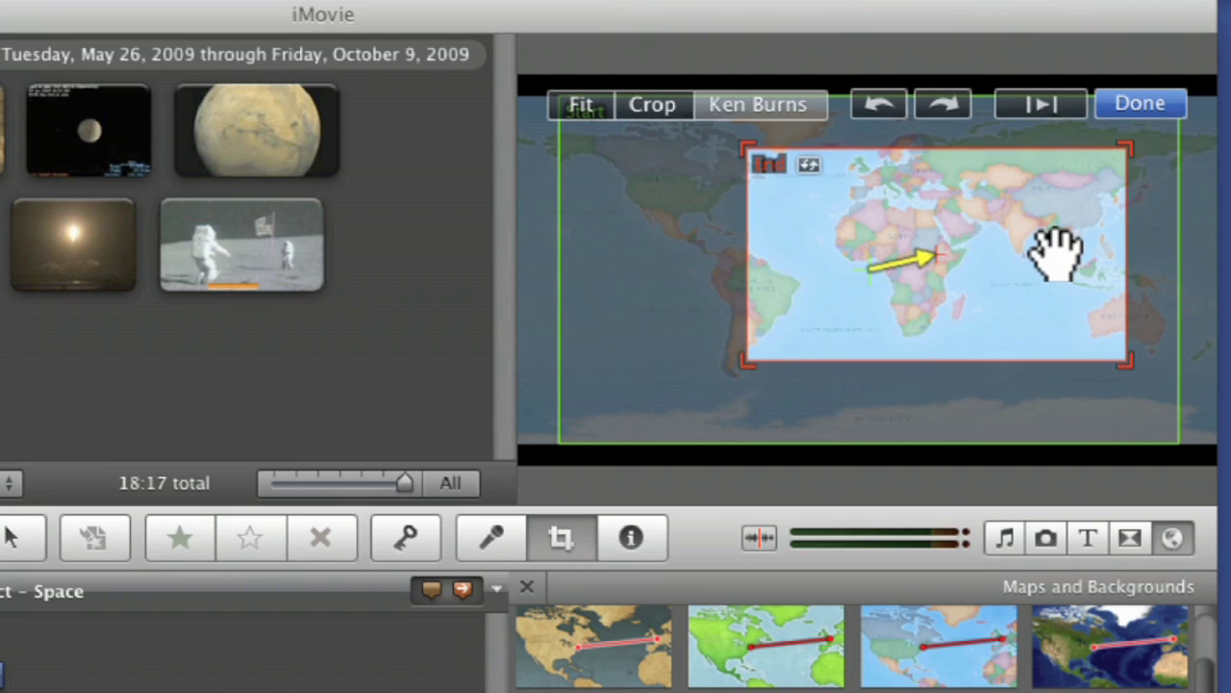
pyautogui.moveTo(1121, 151); pyautogui.dragTo(1069, 183)
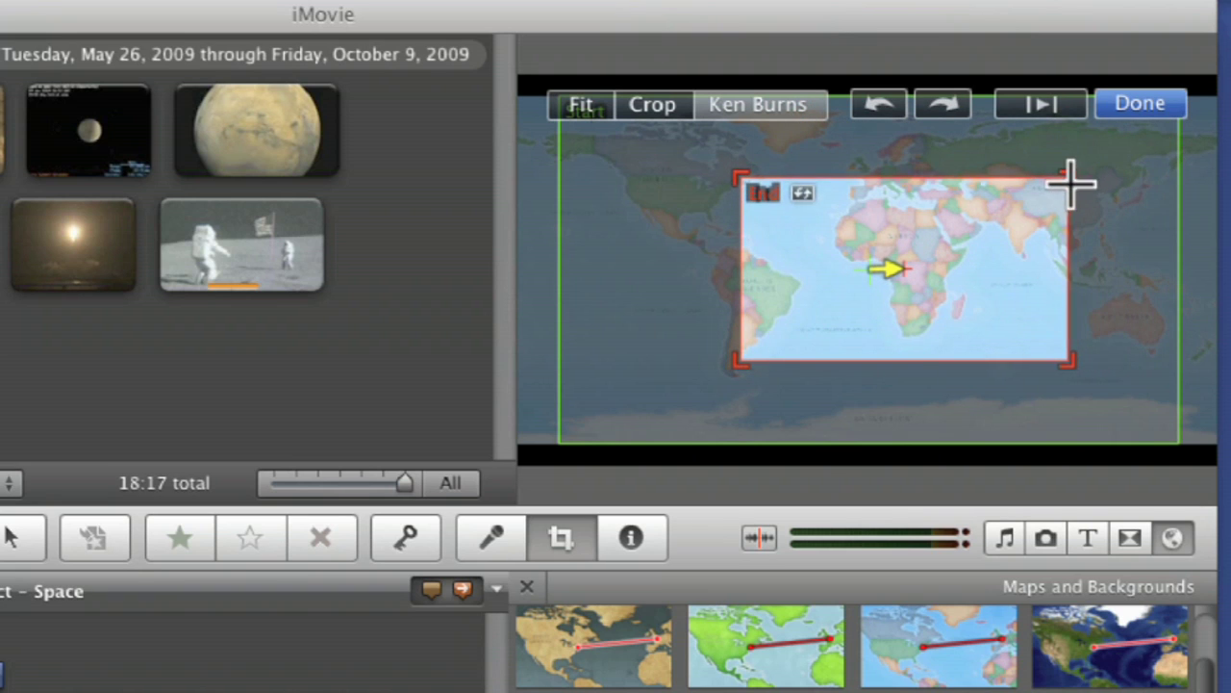
pyautogui.moveTo(1005, 281); pyautogui.dragTo(1016, 267)
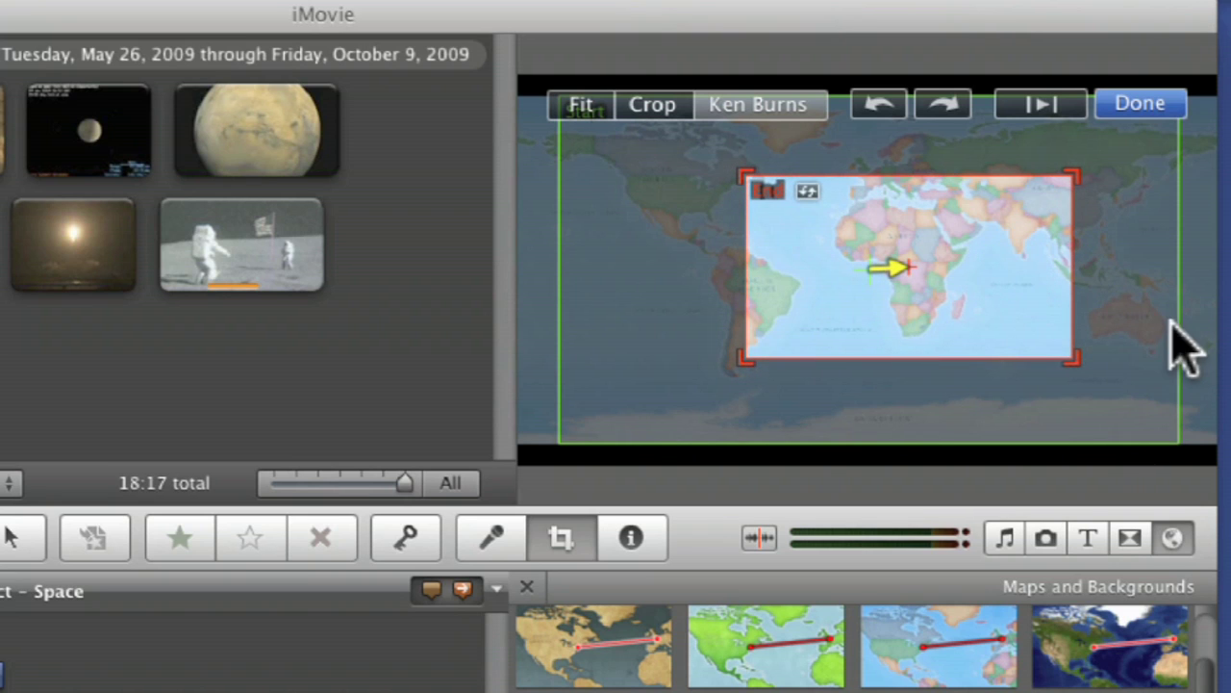
pyautogui.click(1058, 102)
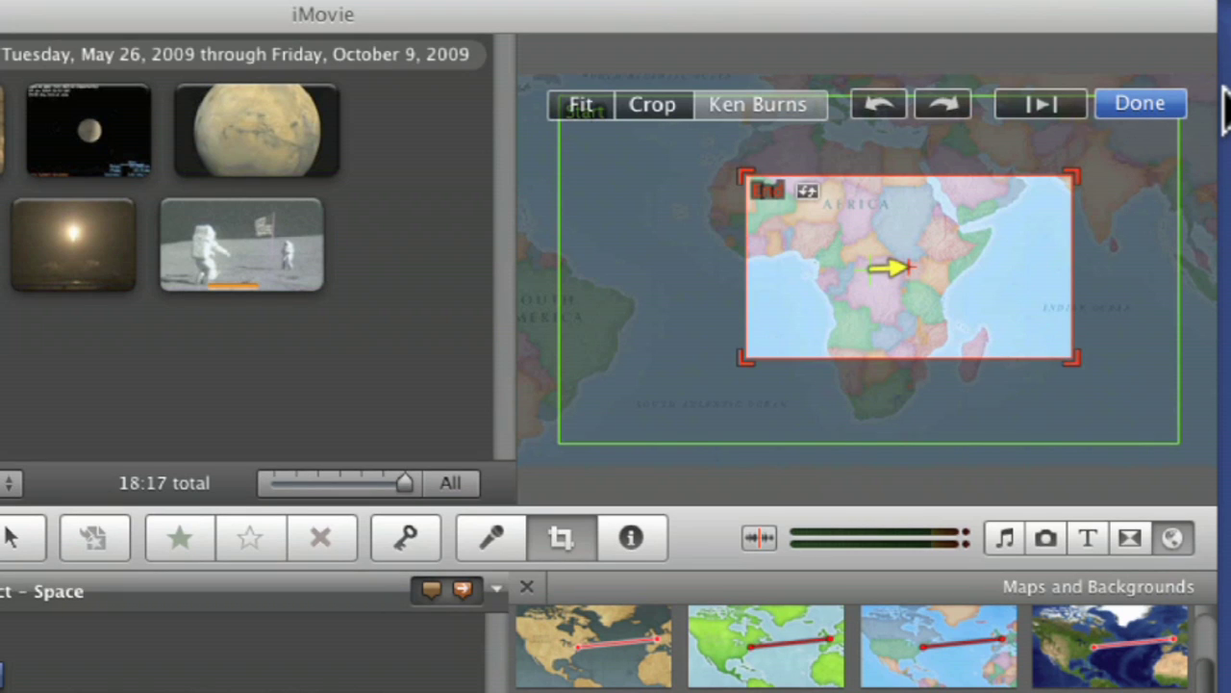
pyautogui.click(1141, 104)
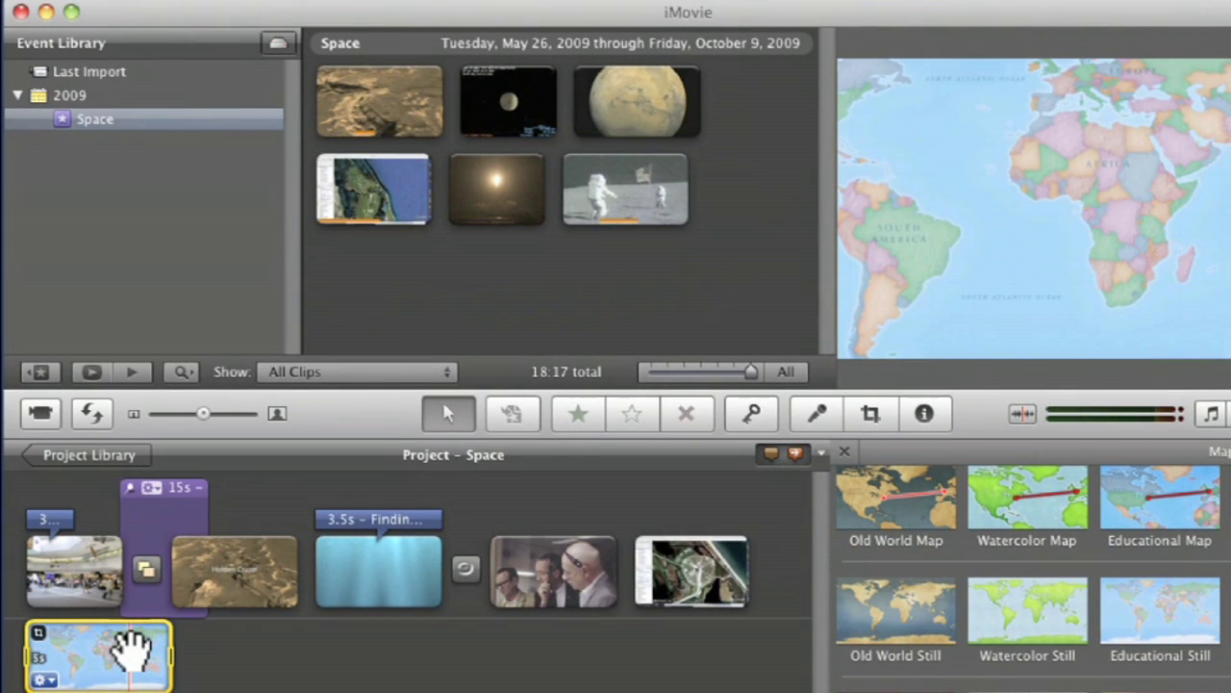
# Step: Delete the world map clip and add the Educational Globe background in its place
pyautogui.press('Delete')
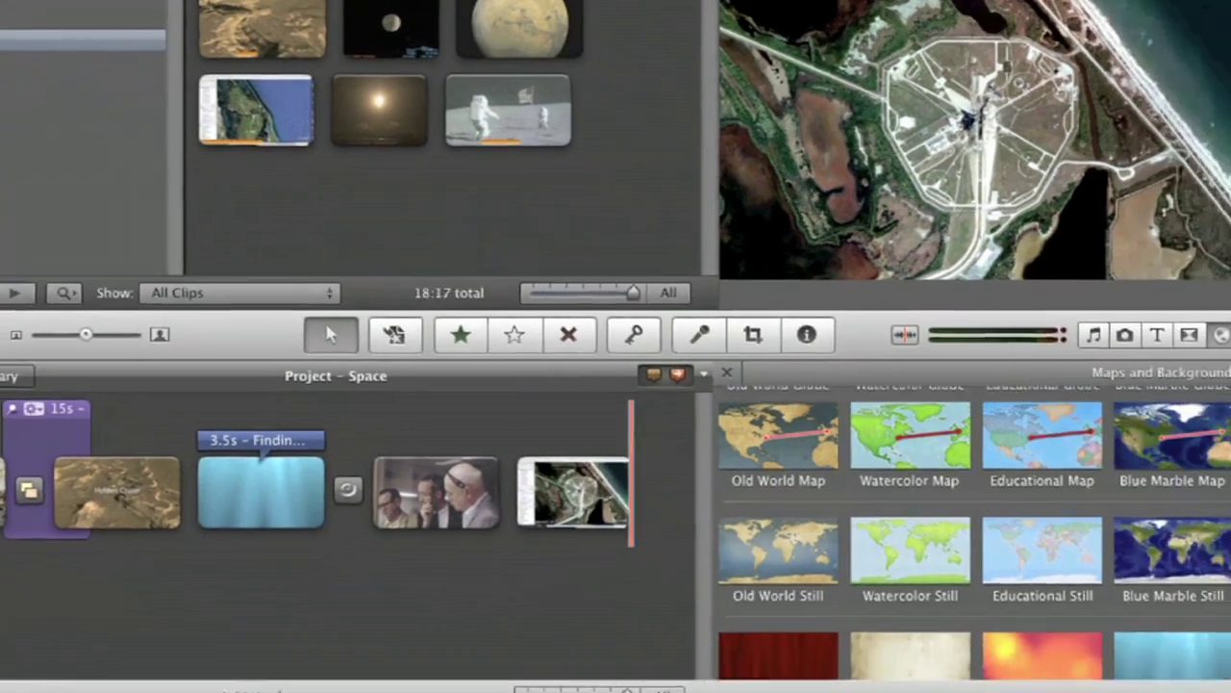
pyautogui.scroll(3, 1217, 417)
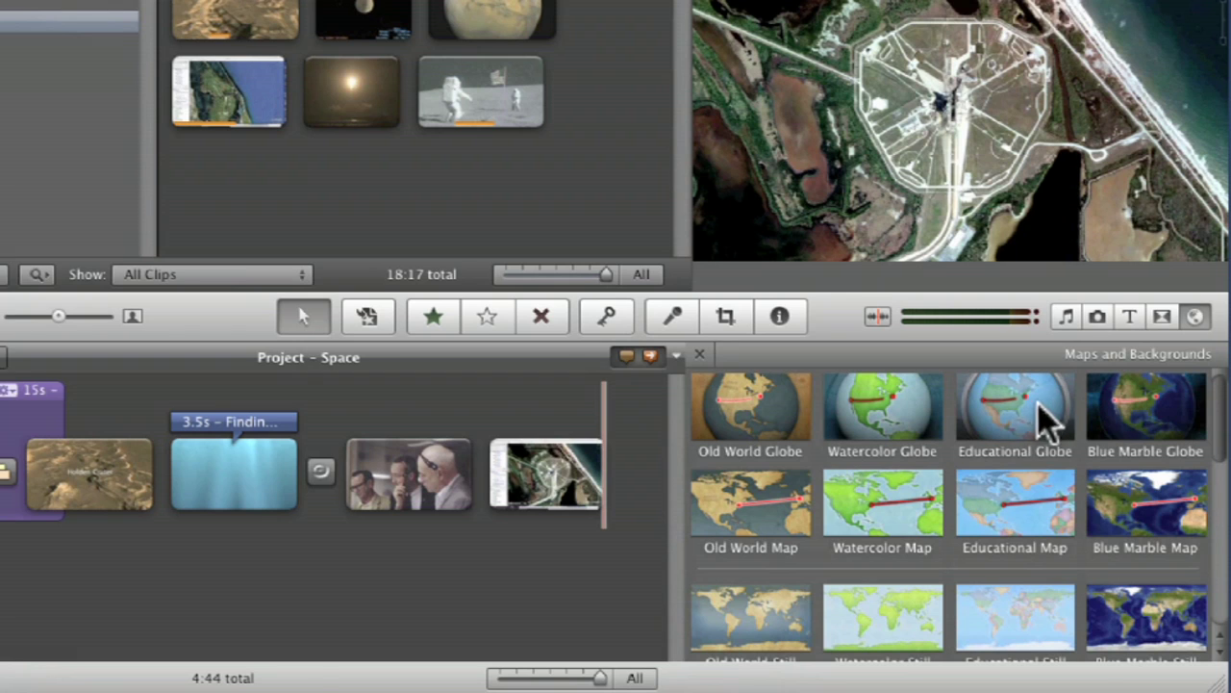
pyautogui.moveTo(1049, 419); pyautogui.dragTo(637, 508)
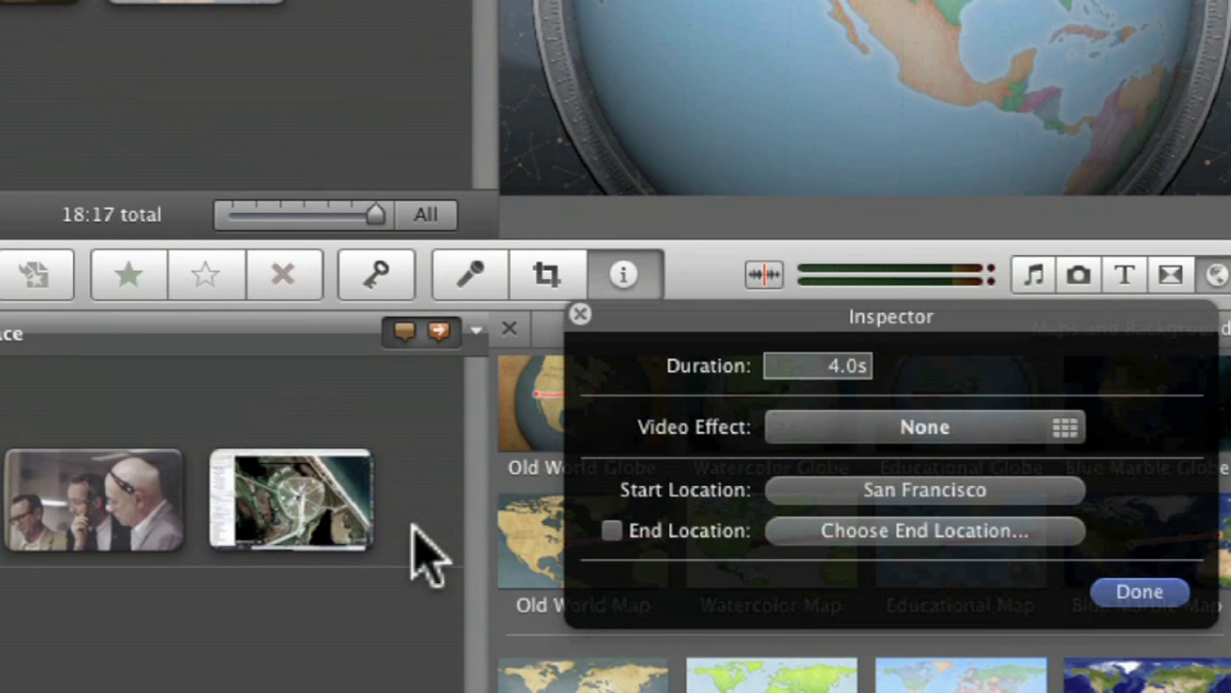
# Step: Change the globe clip's duration from 4.0 to 6 seconds
pyautogui.doubleClick(841, 368)
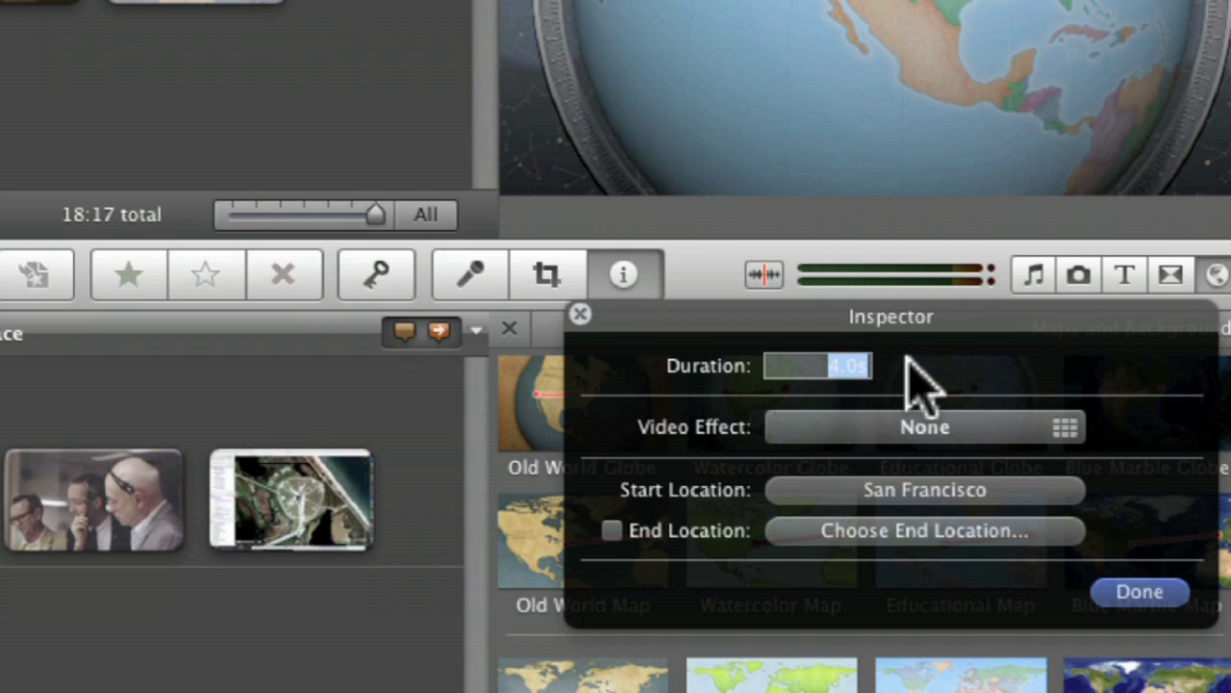
pyautogui.write('6')
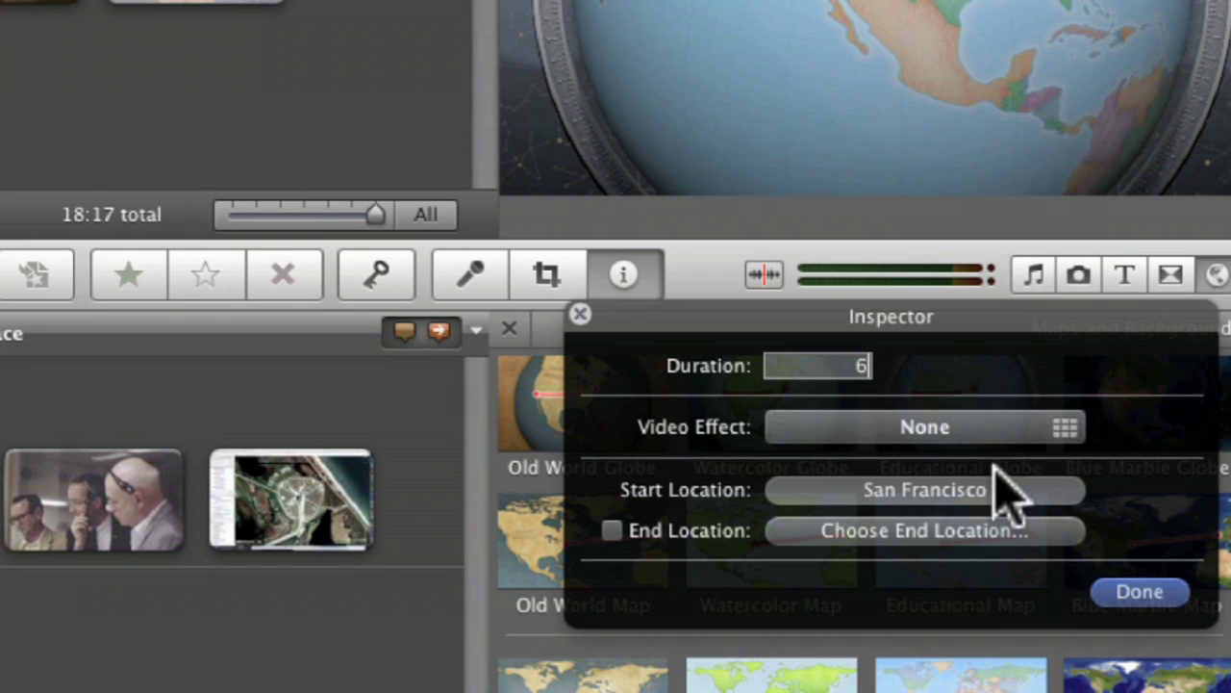
# Step: Set the globe route's start location to Salzburg
pyautogui.click(996, 471)
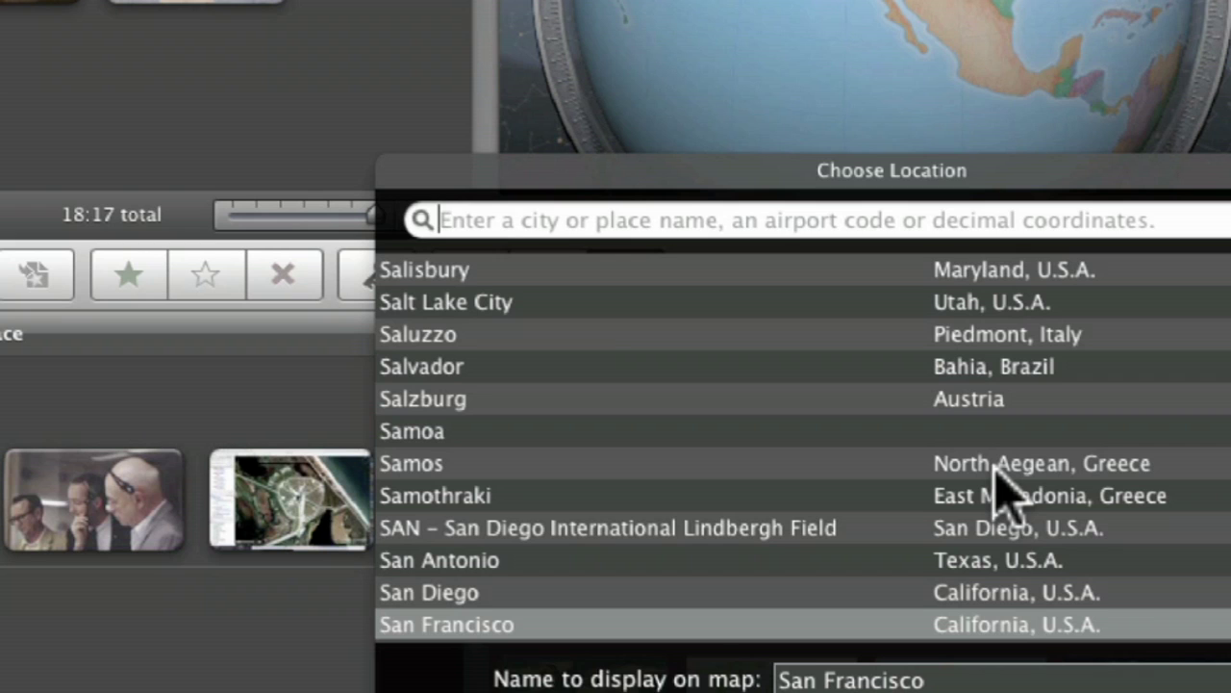
pyautogui.click(439, 395)
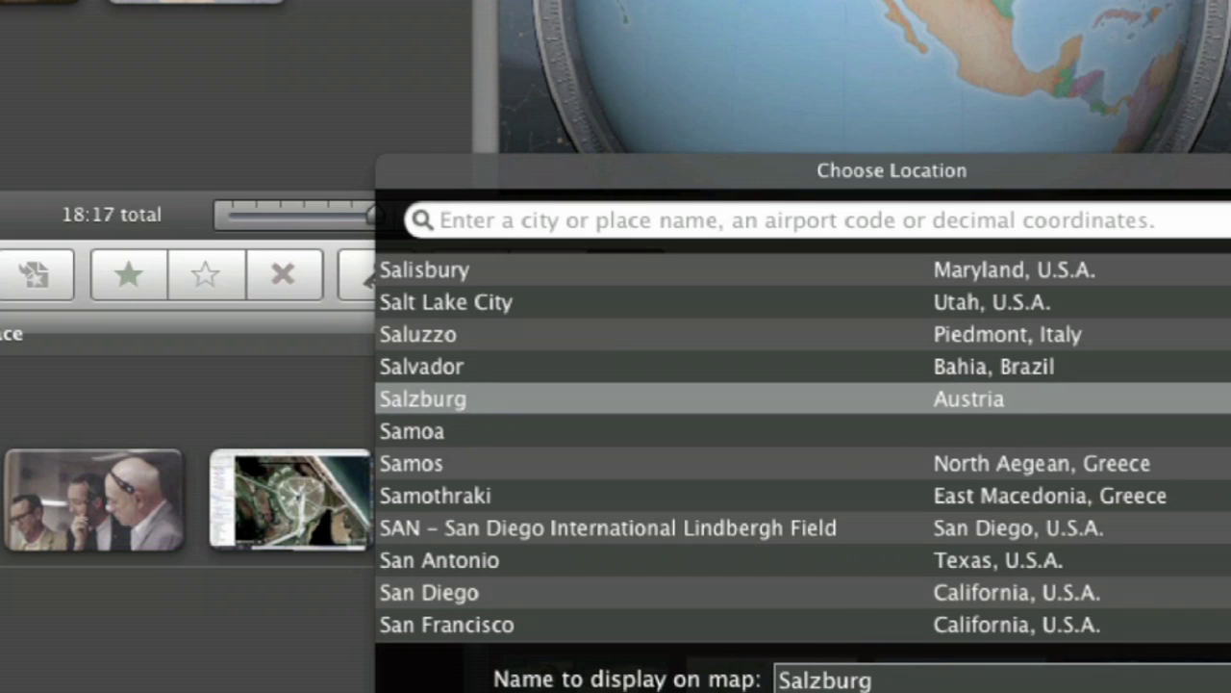
pyautogui.press('Return')
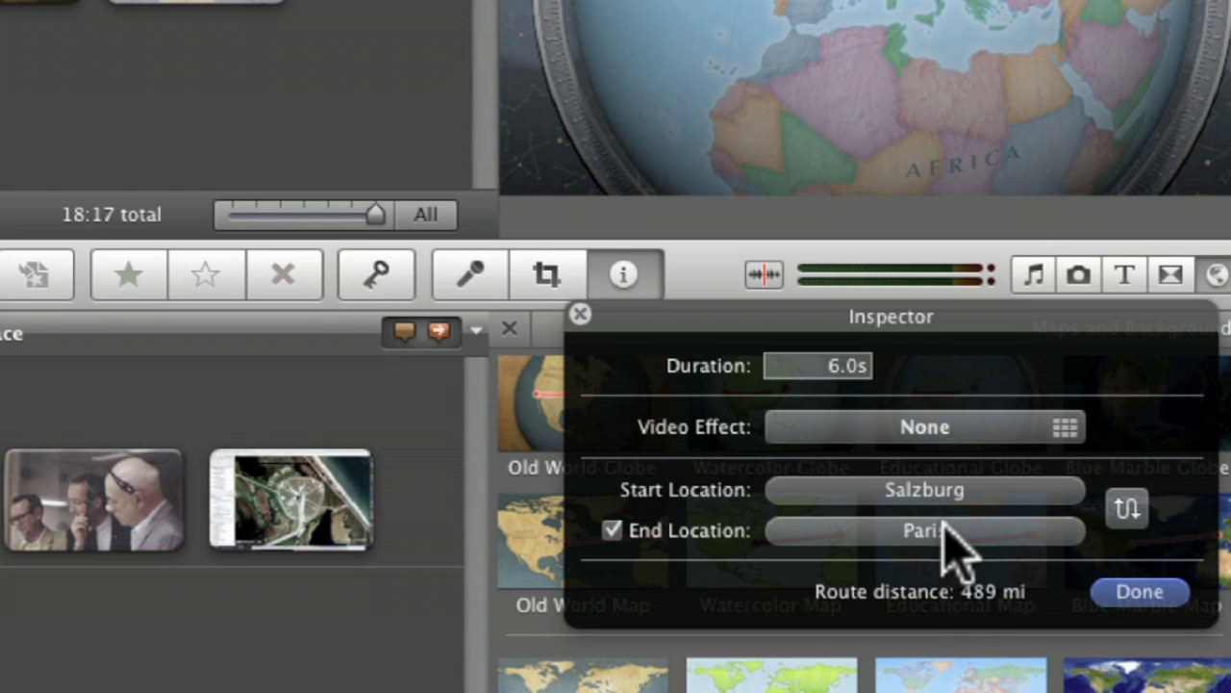
# Step: Change the route's end location from Paris to Parkersburg, a 4475 mi trip
pyautogui.click(907, 534)
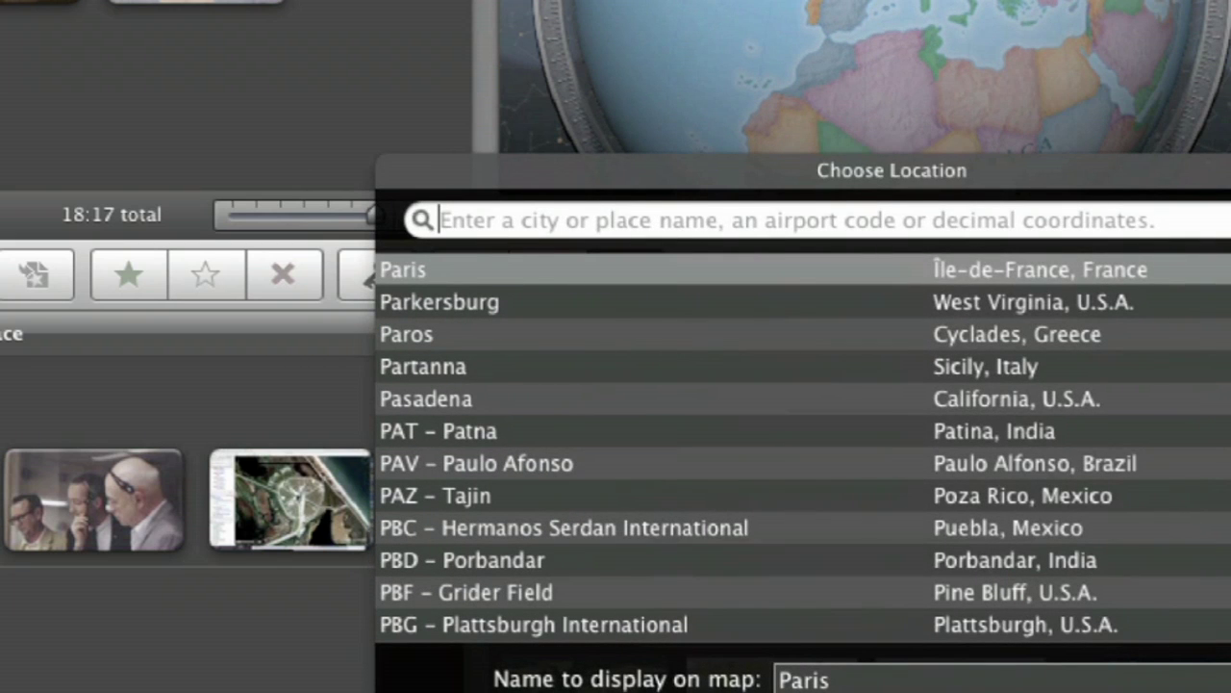
pyautogui.scroll(-15, 803, 448)
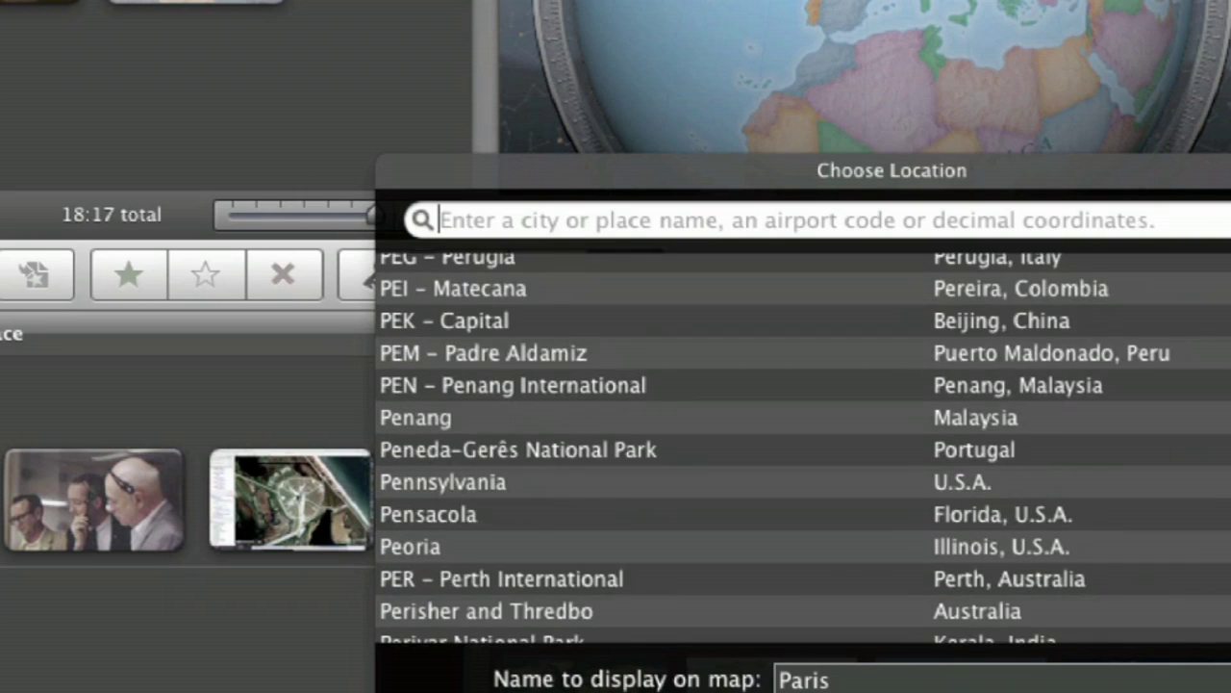
pyautogui.scroll(2, 803, 447)
pyautogui.scroll(15, 803, 448)
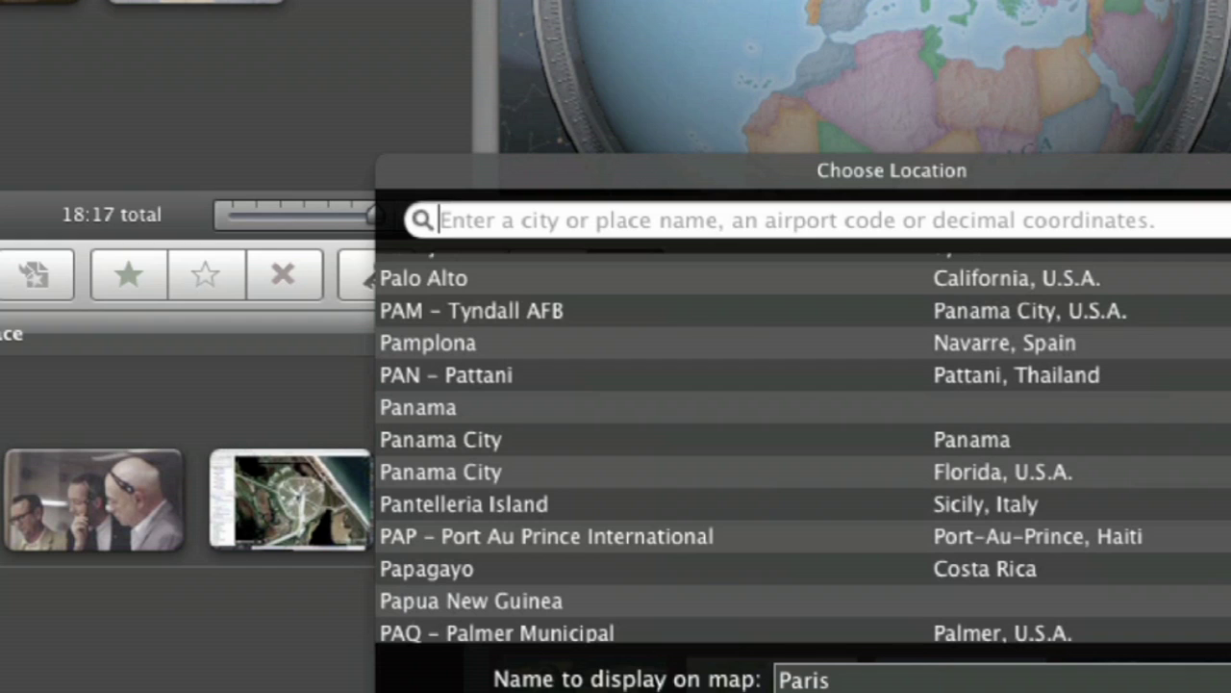
pyautogui.scroll(-10, 803, 447)
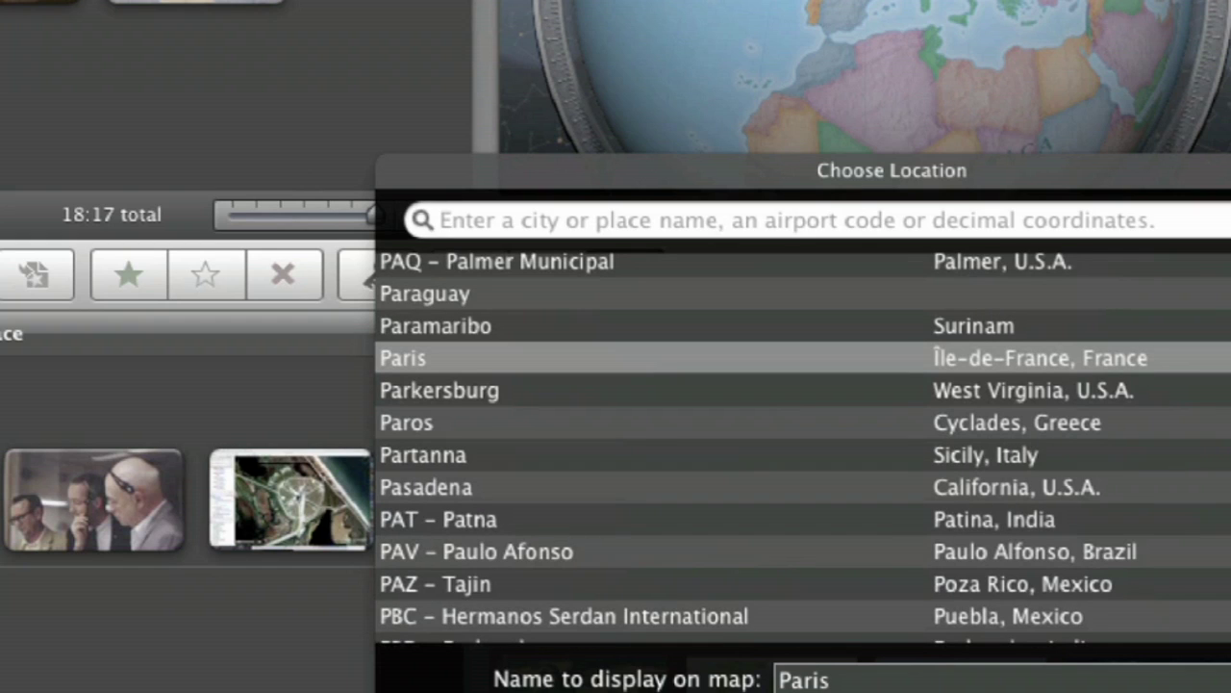
pyautogui.click(481, 392)
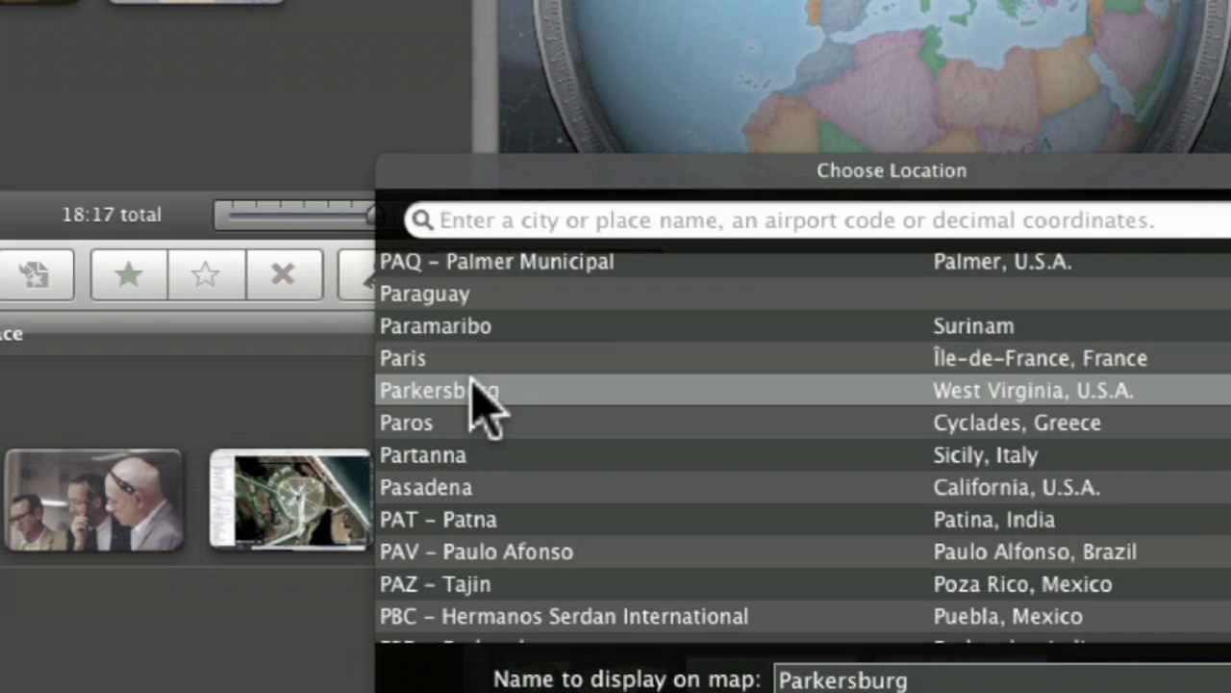
pyautogui.press('Return')
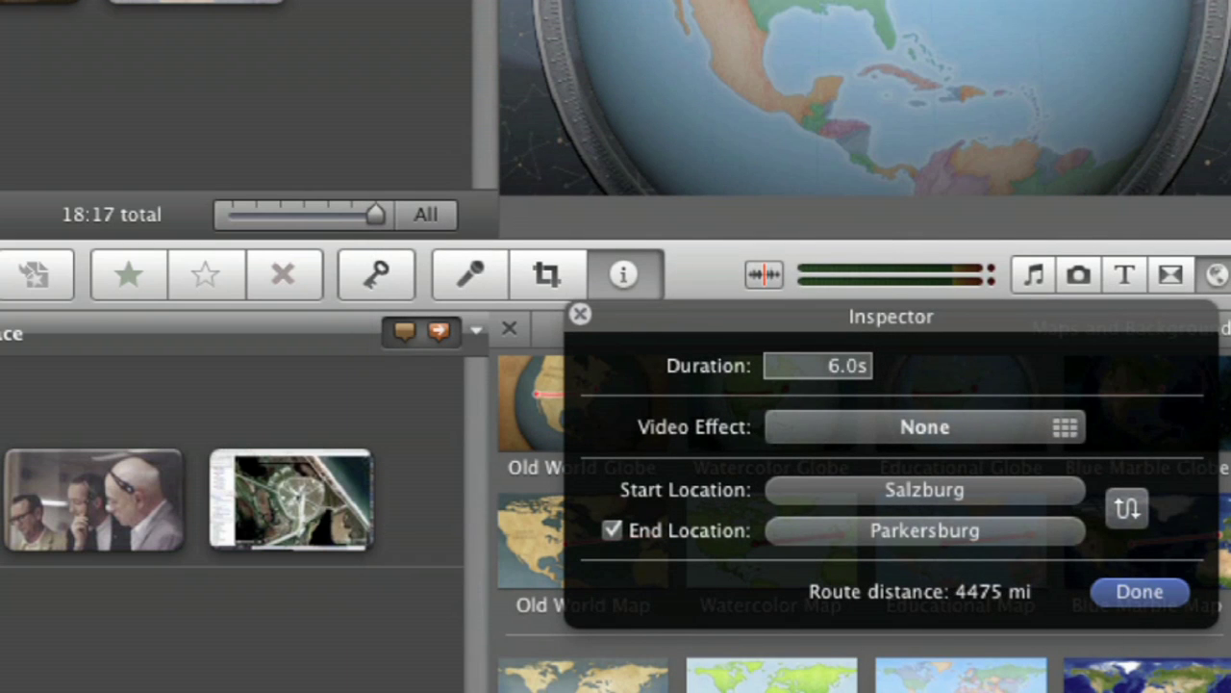
pyautogui.click(1143, 592)
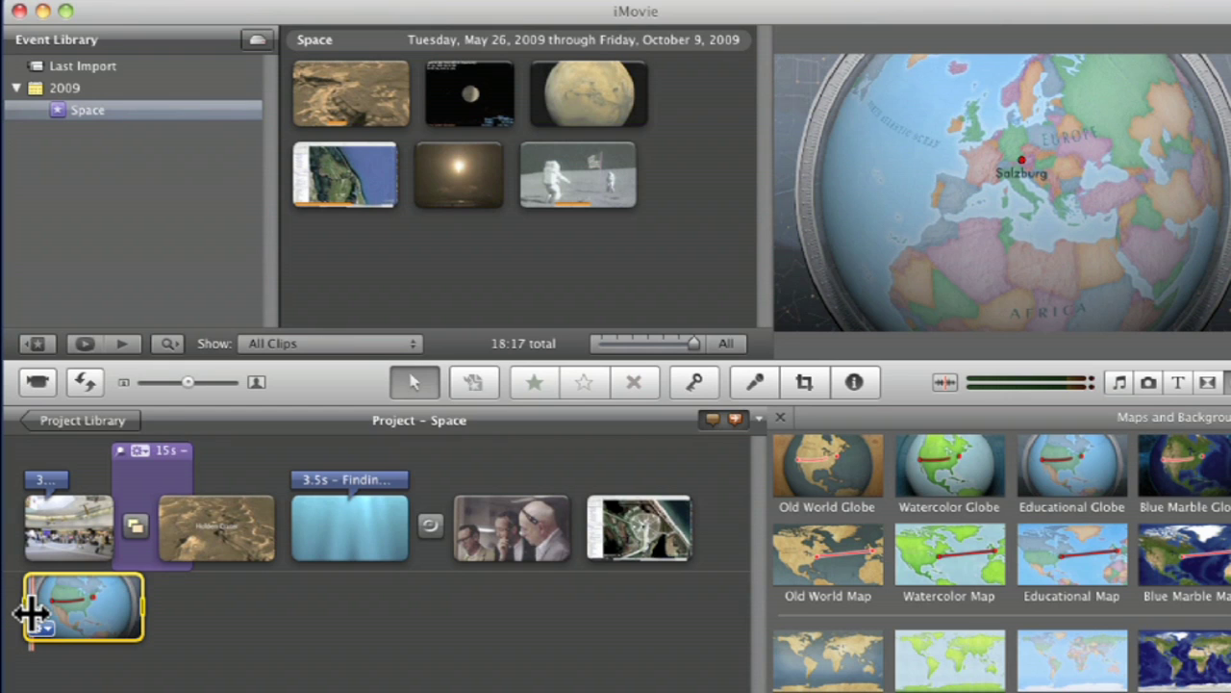
# Step: Play the globe route, then apply the Sepia video effect to the globe clip
pyautogui.press('space')
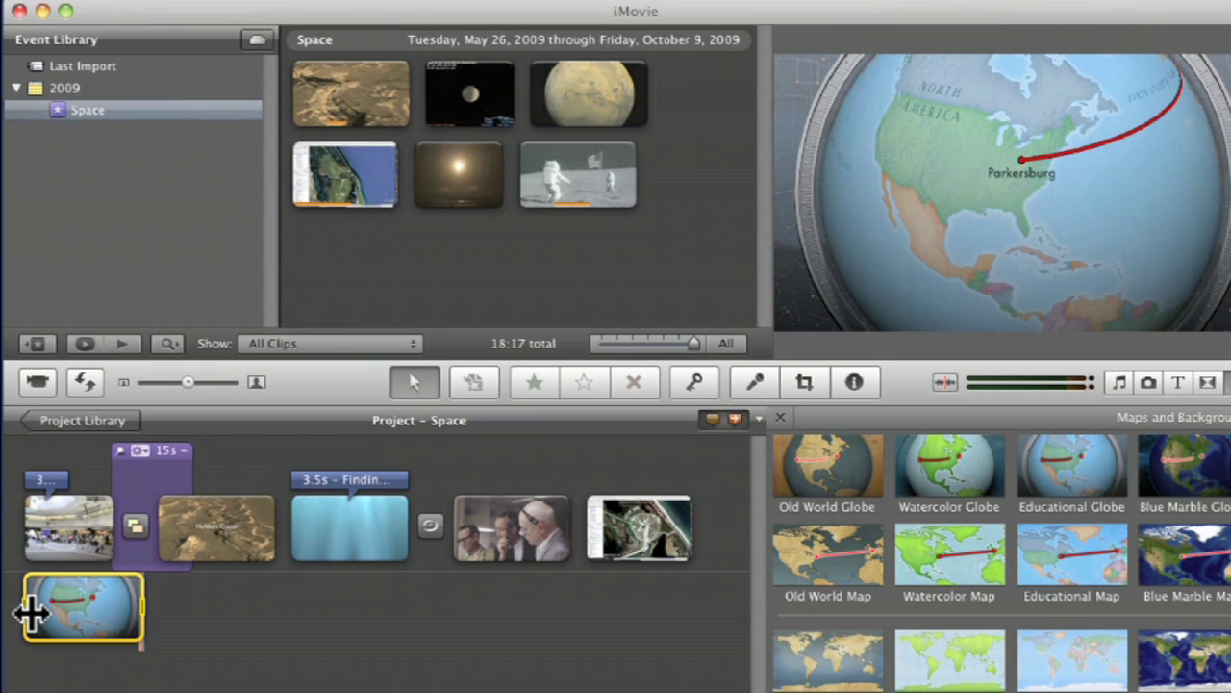
pyautogui.click(850, 381)
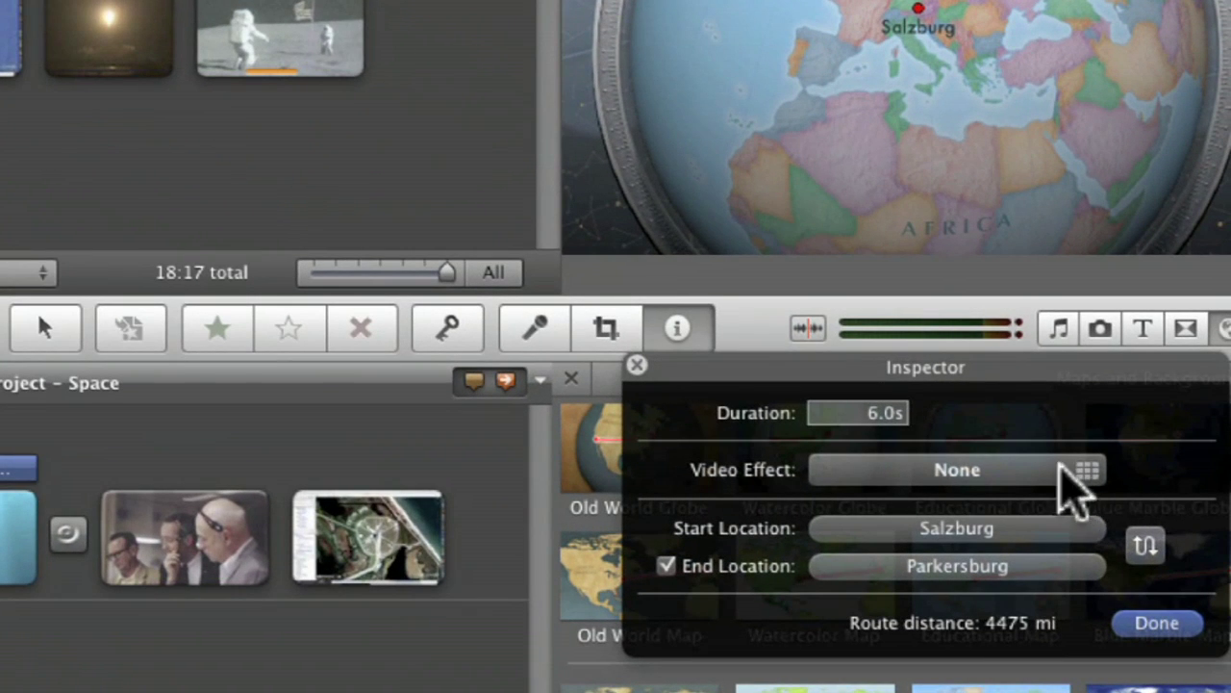
pyautogui.click(1088, 472)
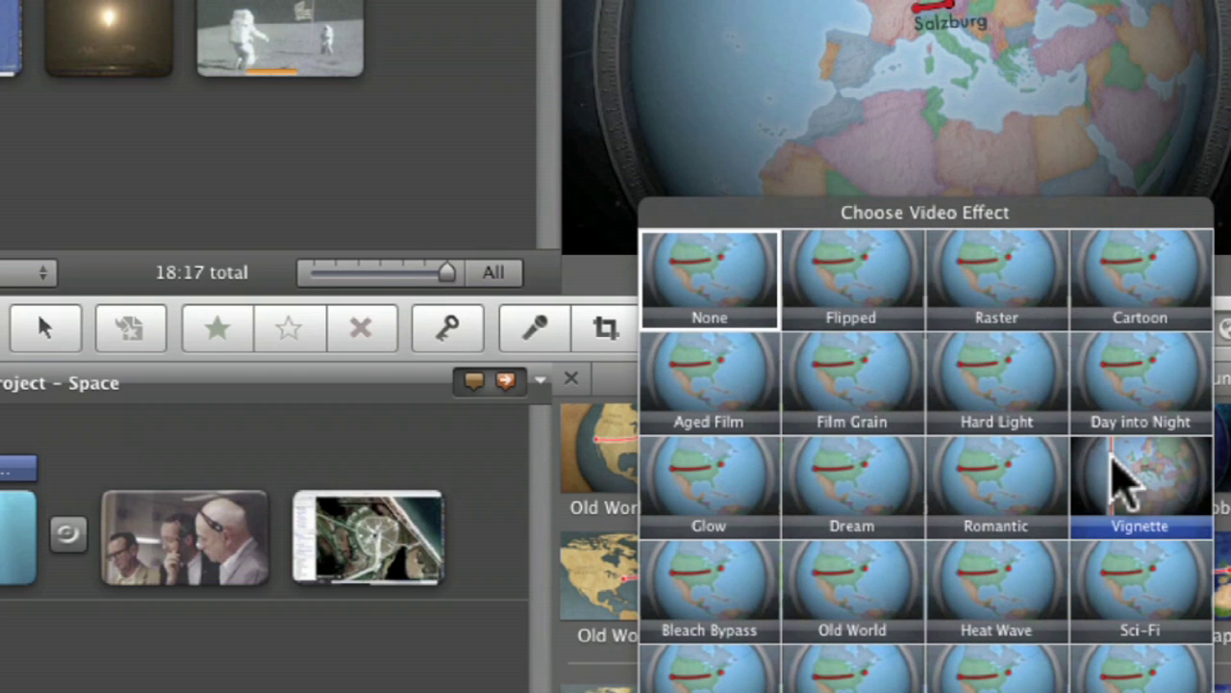
pyautogui.click(855, 682)
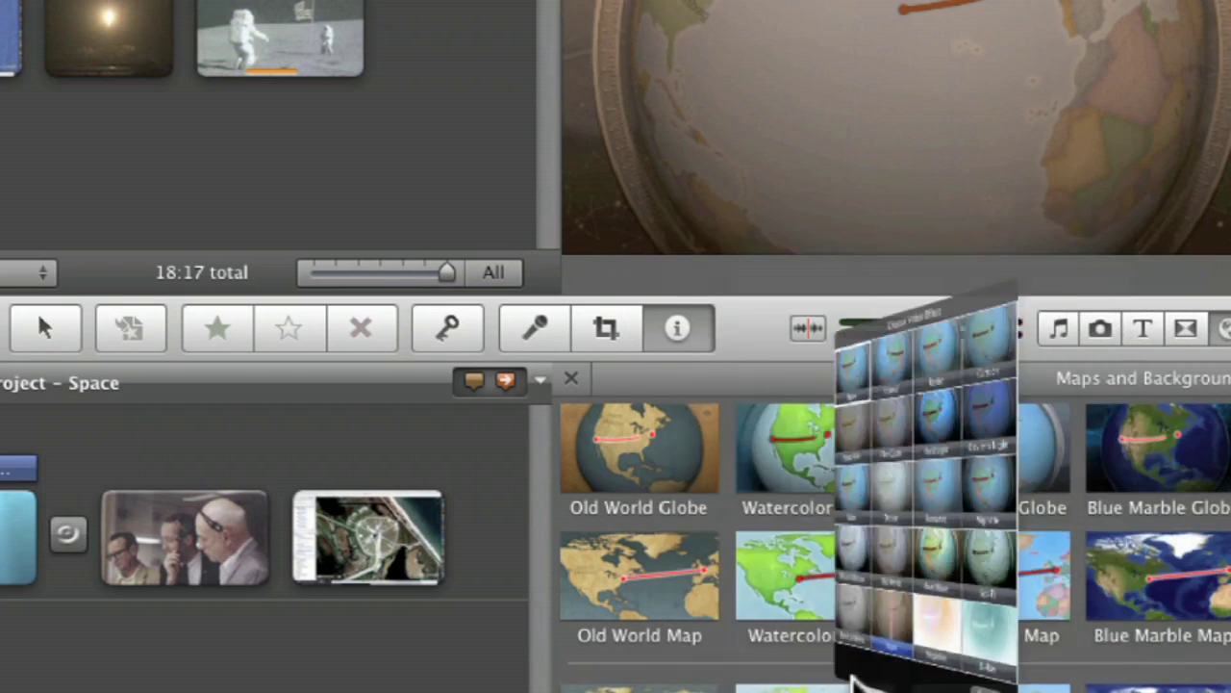
pyautogui.click(1159, 624)
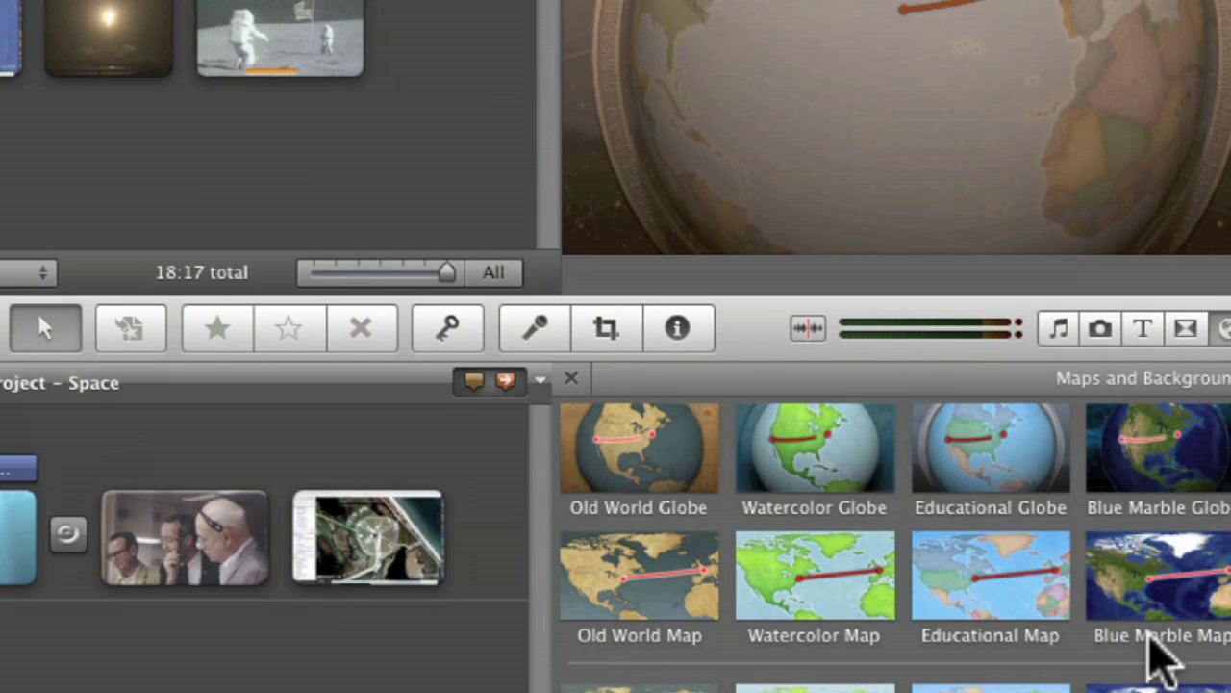